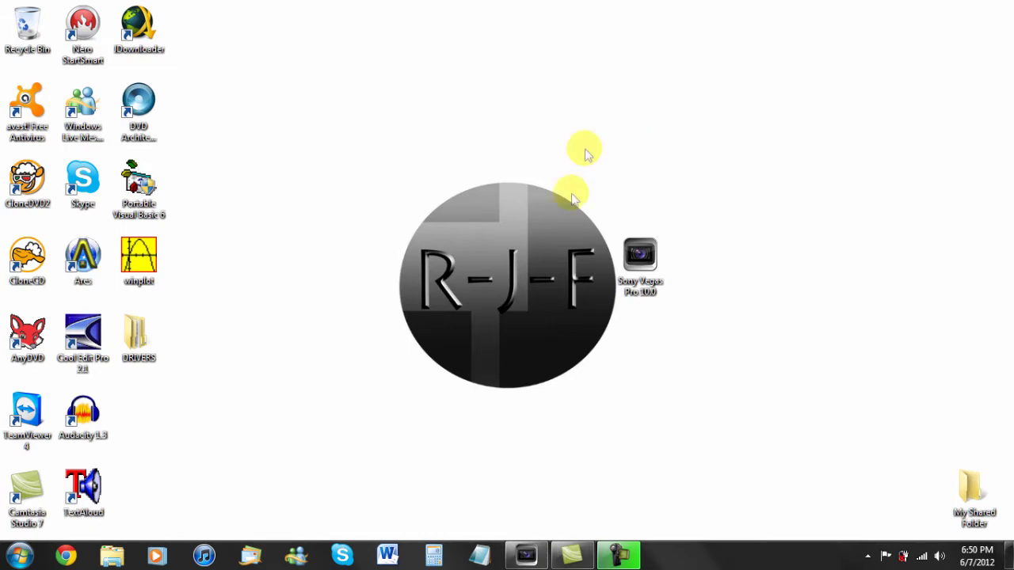
- Switch to Vegas Pro, play the Wildlife clip in the preview, pause it and scrub further along the timeline
left_click(527, 557)
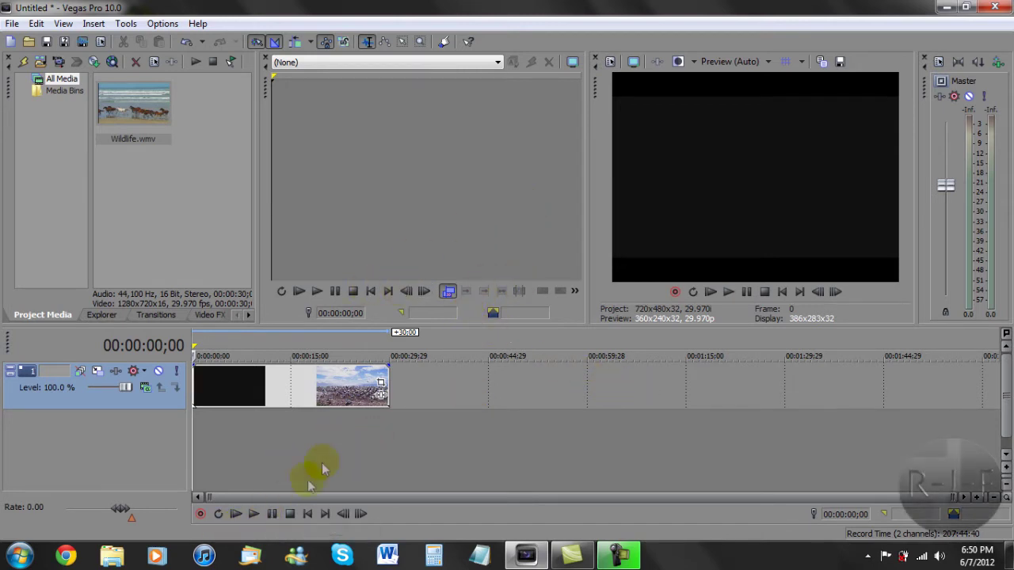
left_click(255, 515)
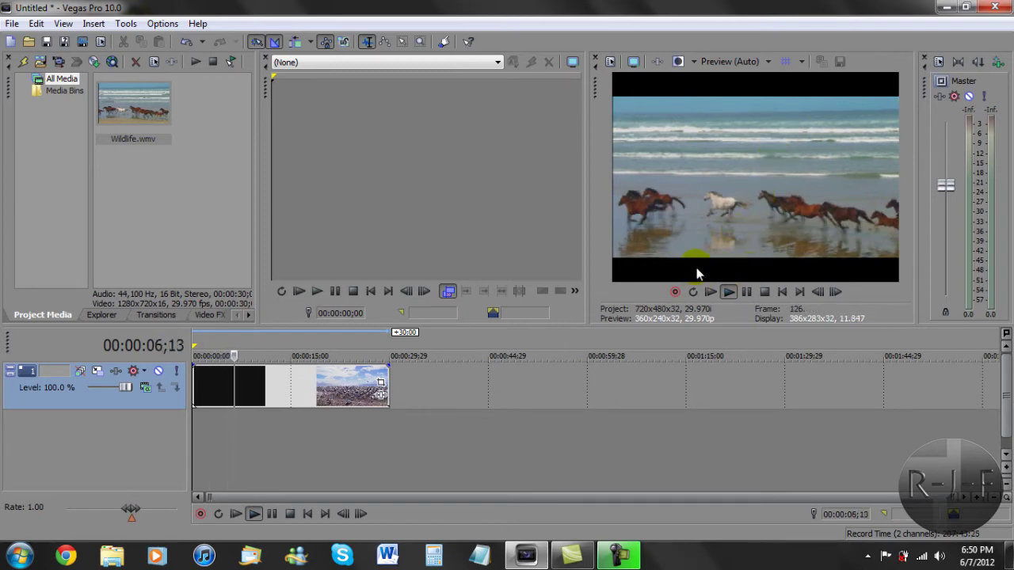
left_click(272, 513)
left_click_drag(241, 393, 302, 400)
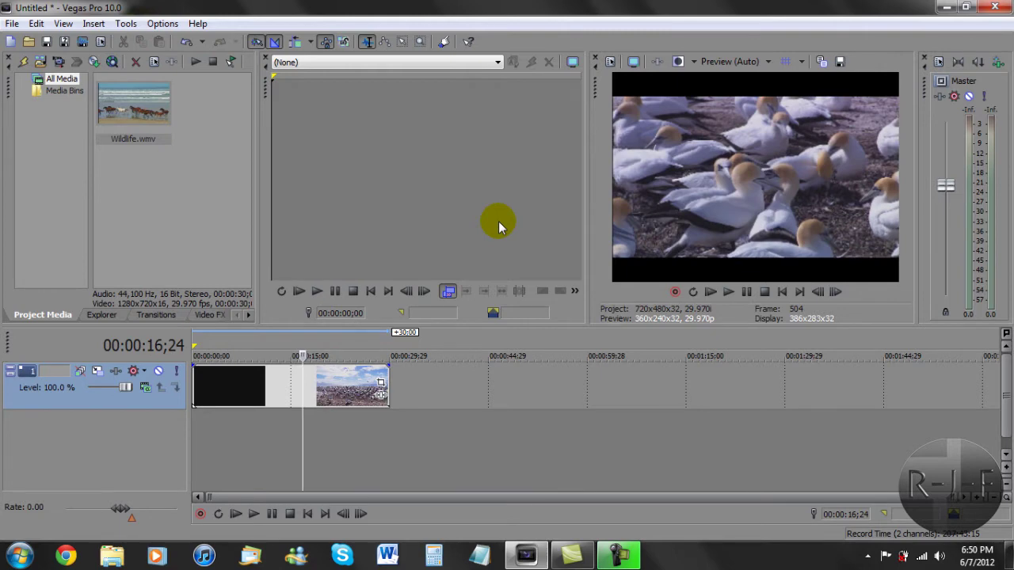
- Check the project's video template and frame size in Project Properties, closing them without changes
left_click(13, 23)
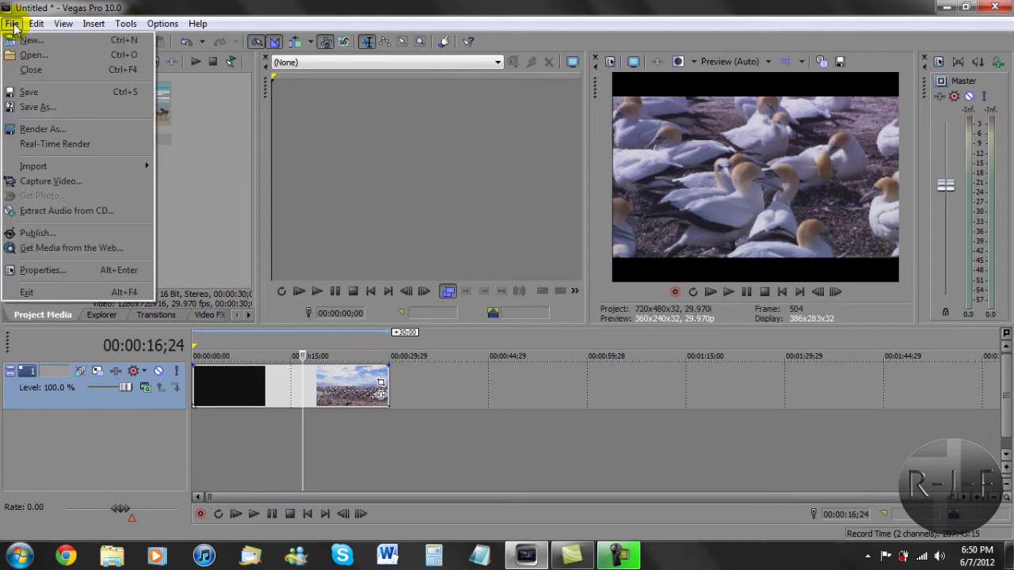
left_click(59, 271)
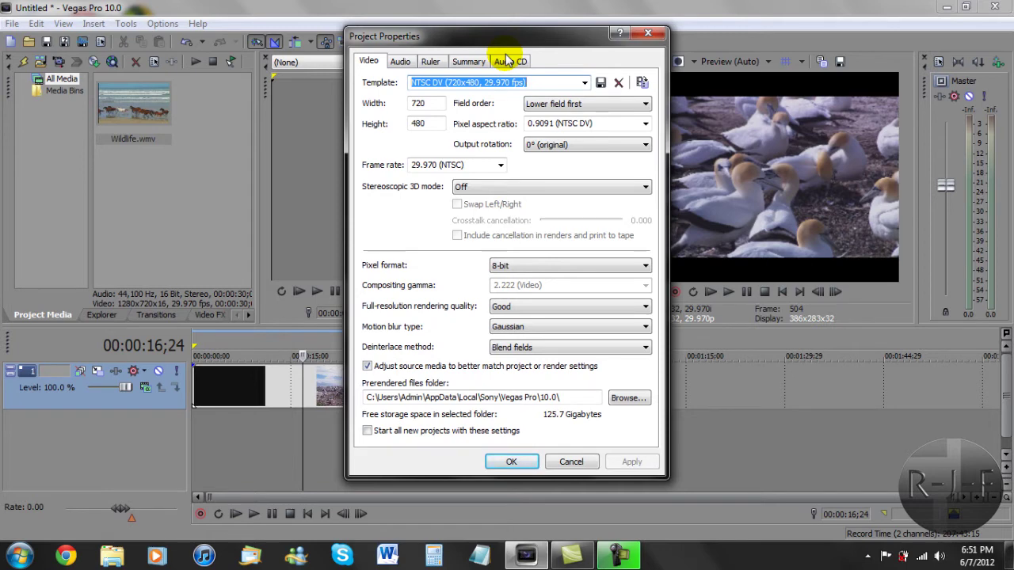
left_click(648, 32)
- Examine the black bars around the preview image at several points along the Wildlife clip
left_click_drag(272, 381, 326, 395)
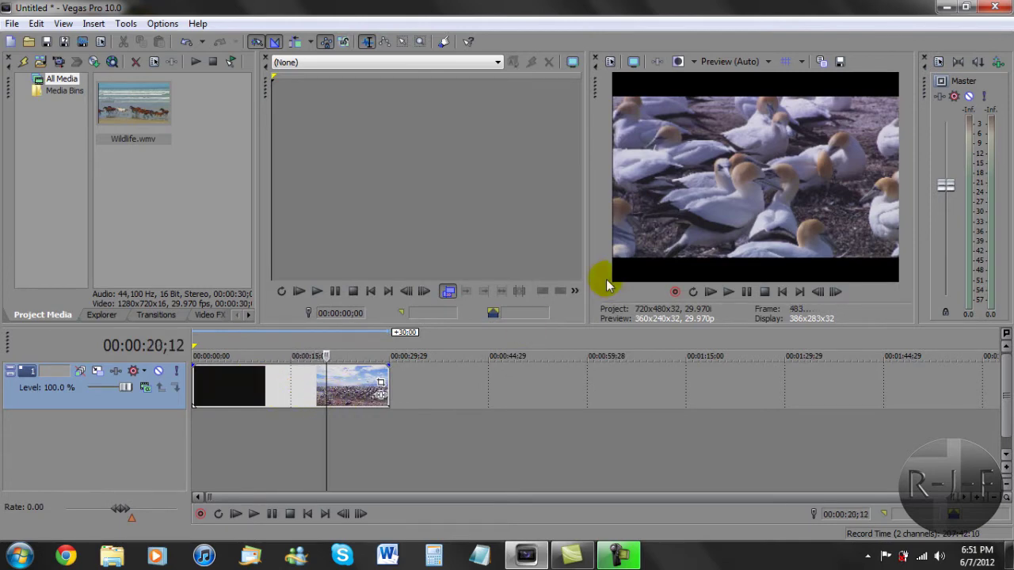
left_click(354, 389)
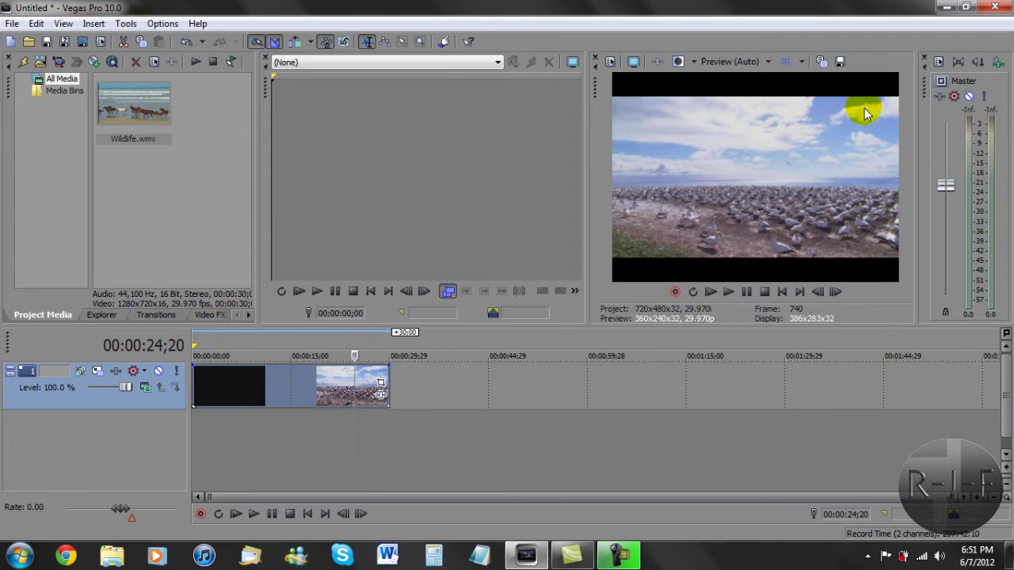
left_click(220, 396)
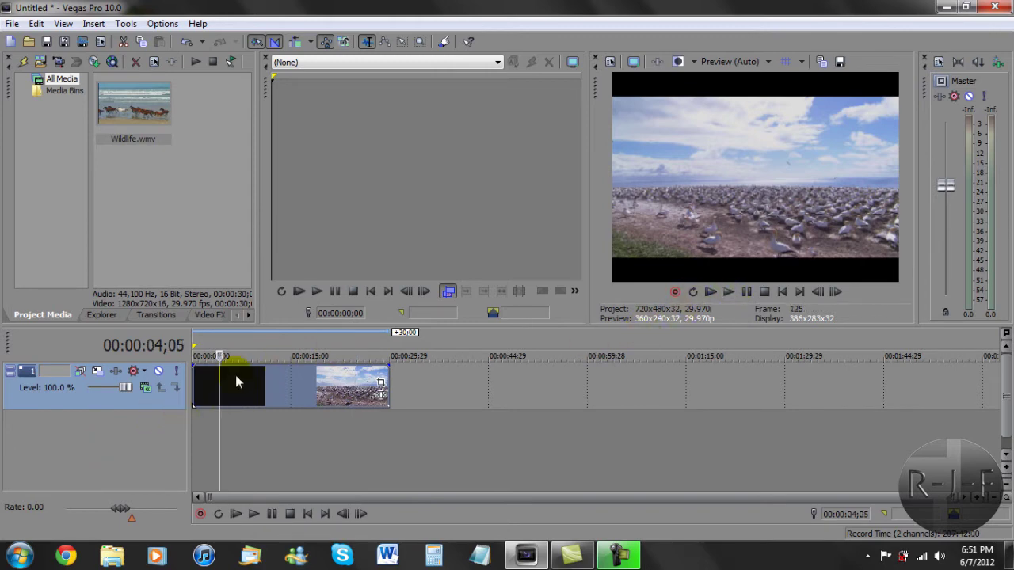
left_click_drag(216, 384, 186, 400)
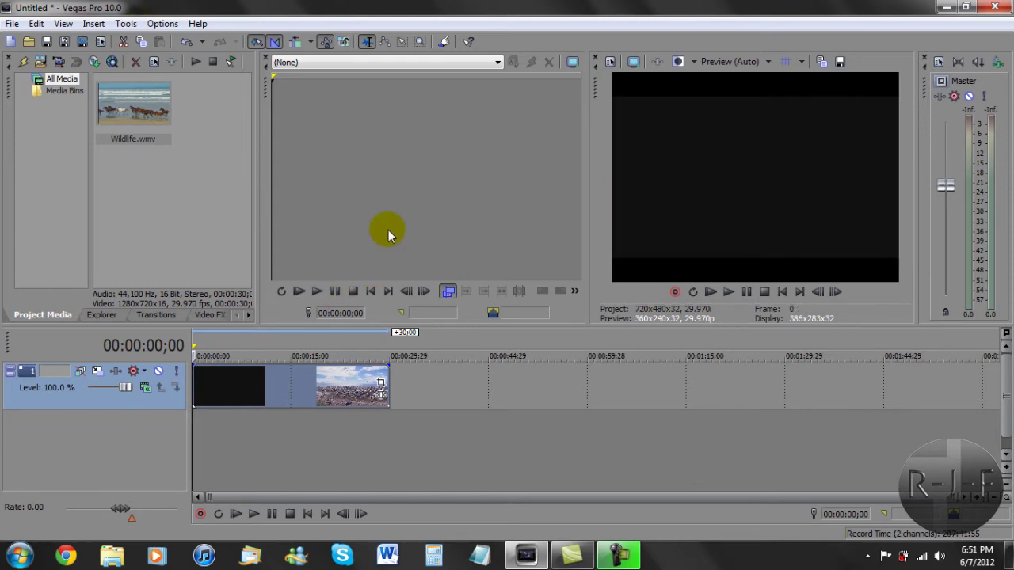
left_click(247, 383)
left_click_drag(246, 381, 246, 373)
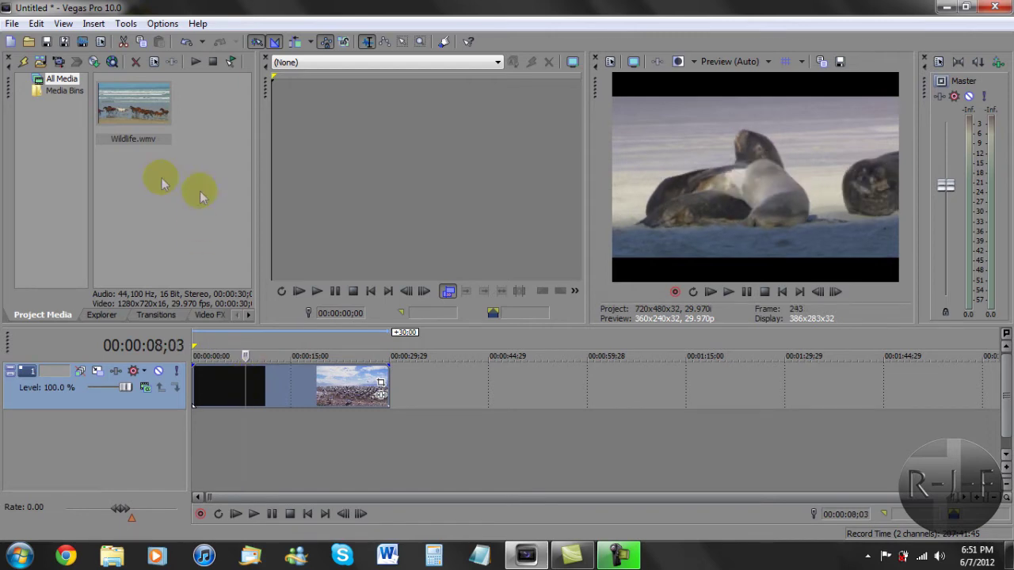
- Review the video and audio settings in Project Properties, keeping the existing values
left_click(11, 24)
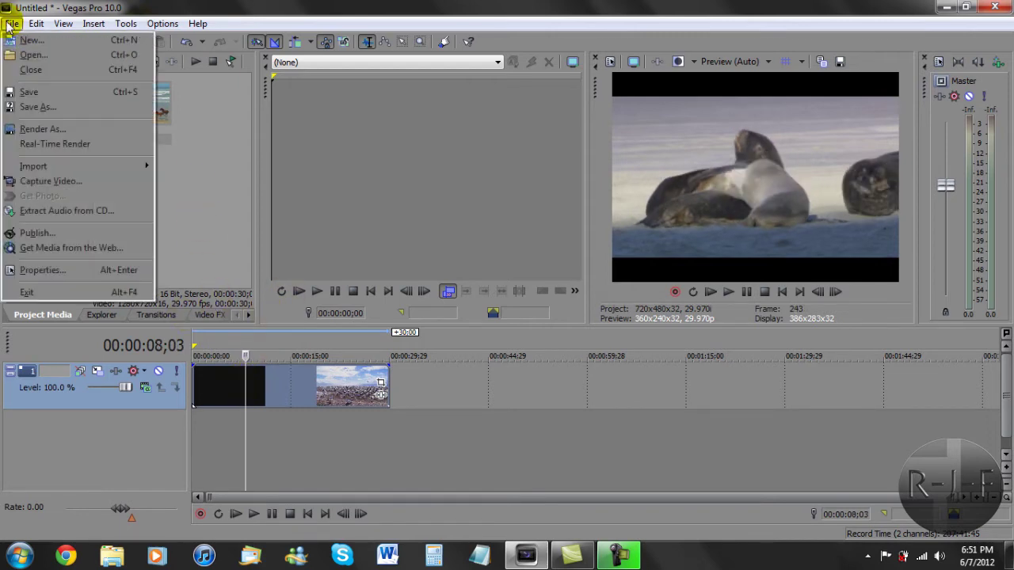
left_click(44, 269)
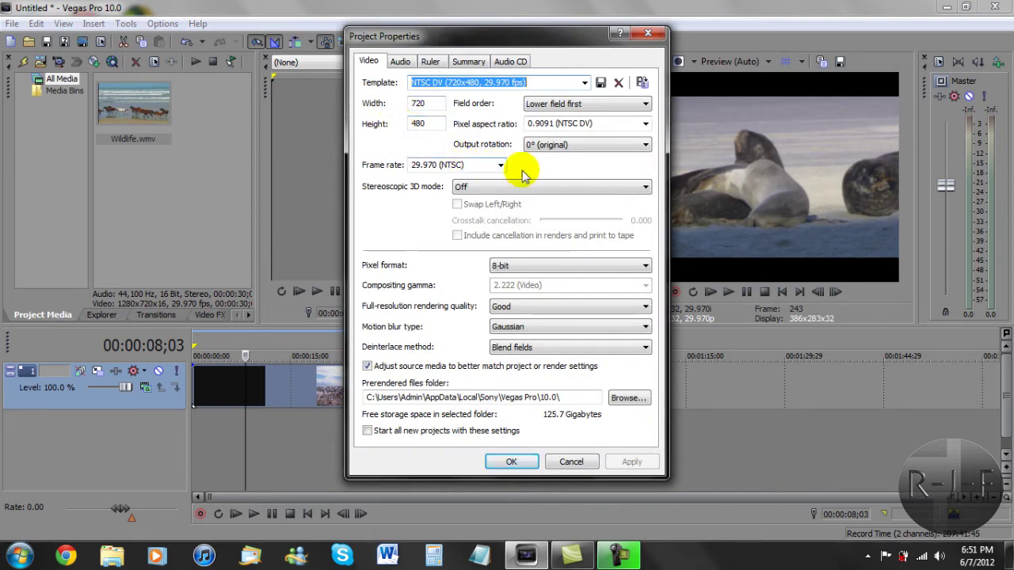
left_click(400, 61)
left_click(369, 61)
left_click(511, 462)
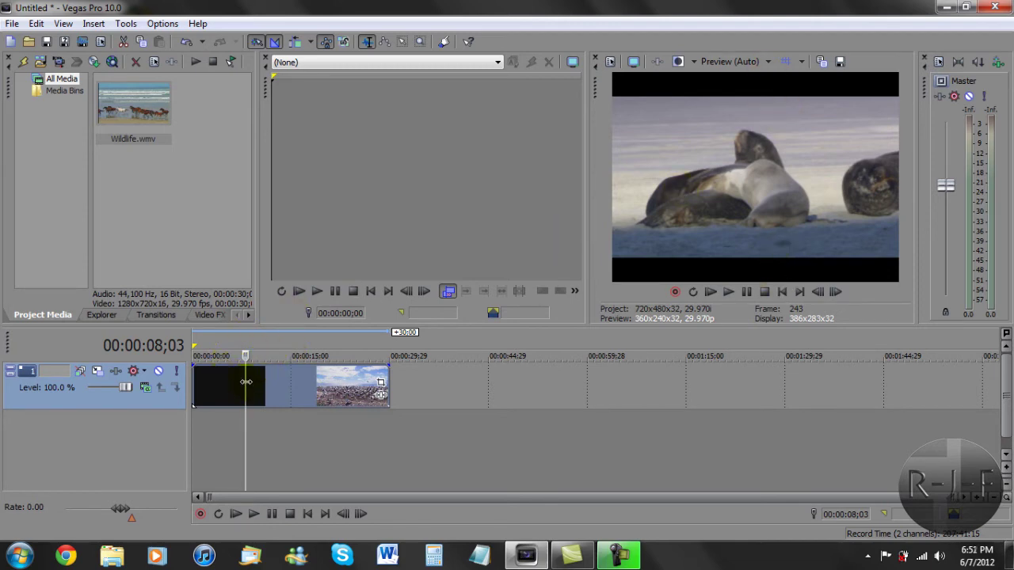
- Open Event Pan/Crop for the Wildlife clip, then narrow and reposition its window so the preview stays visible
left_click(193, 386)
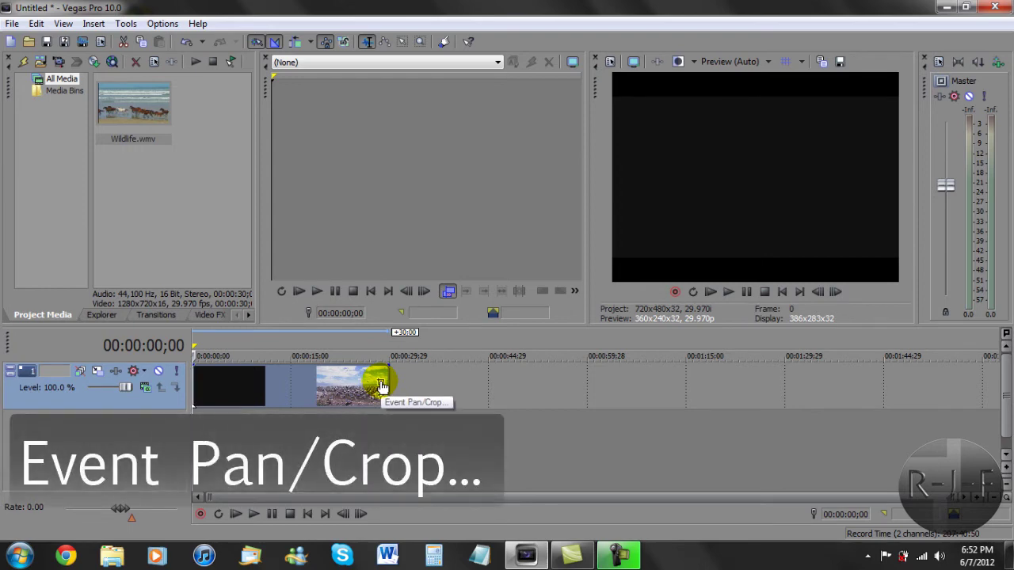
left_click(380, 386)
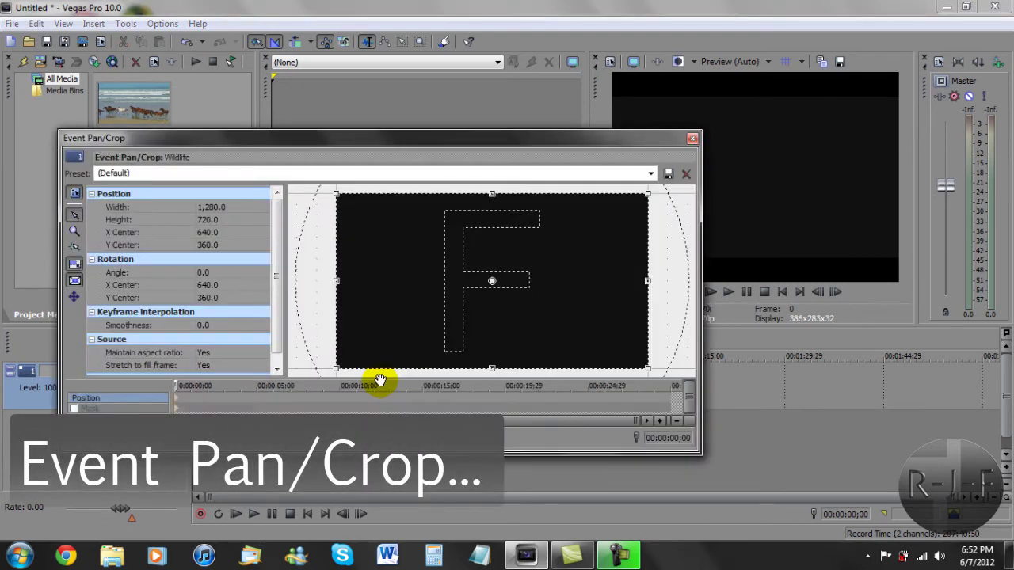
left_click_drag(351, 139, 516, 122)
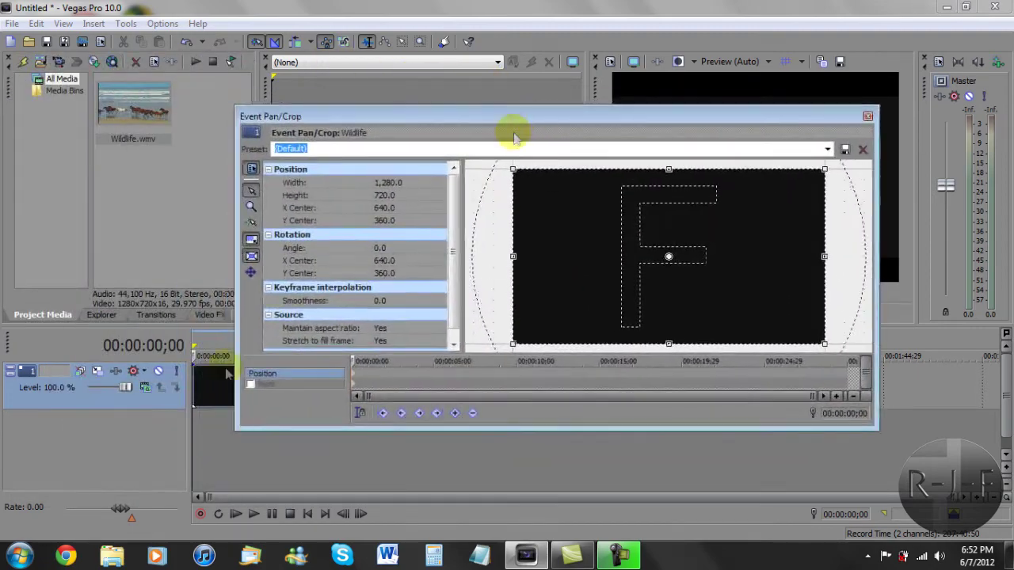
left_click_drag(640, 118, 403, 135)
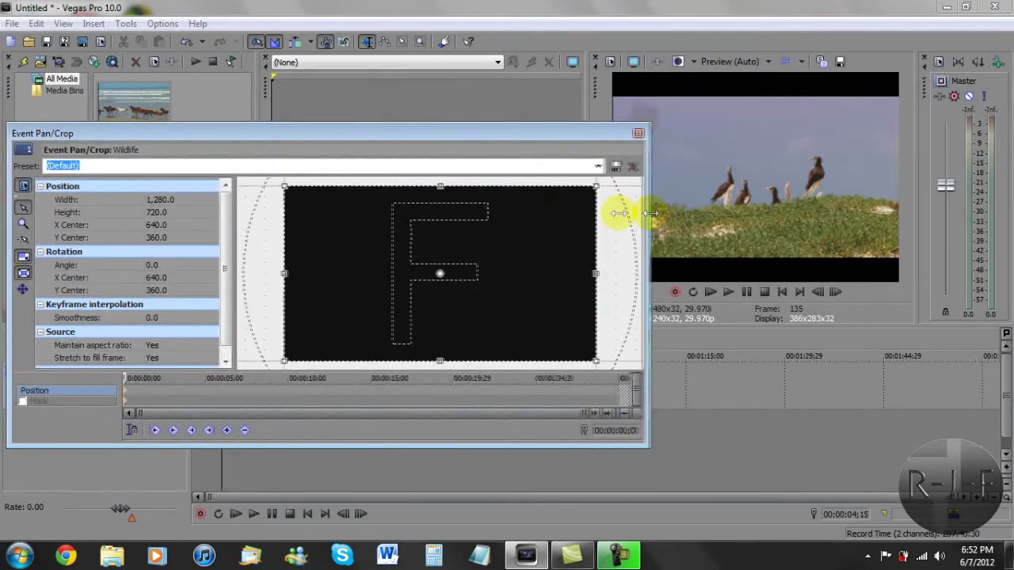
left_click_drag(650, 213, 455, 204)
left_click_drag(467, 123, 519, 137)
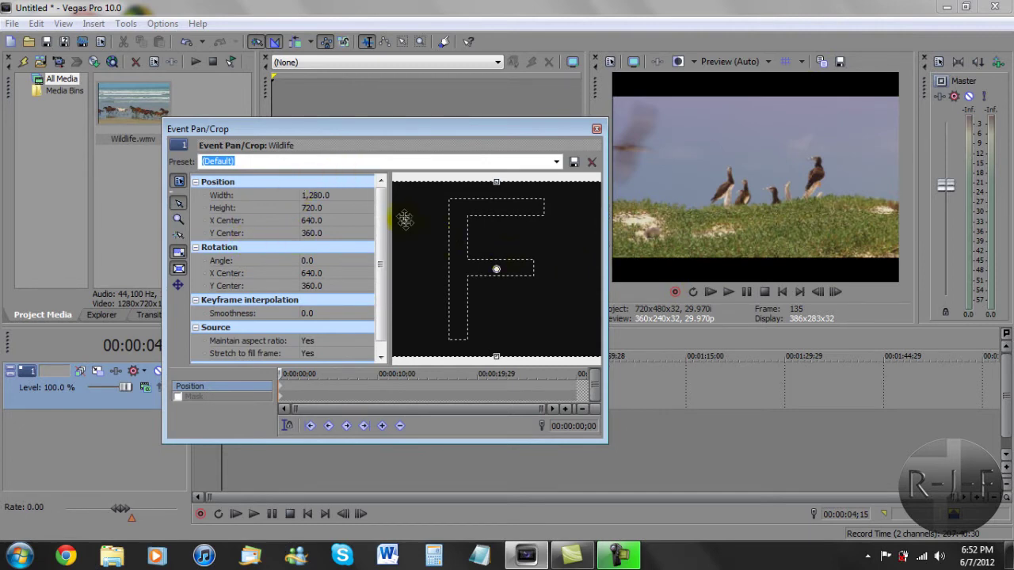
- Set Maintain aspect ratio to No in the clip's Source settings and close Event Pan/Crop
scroll(381, 206, "down", 1)
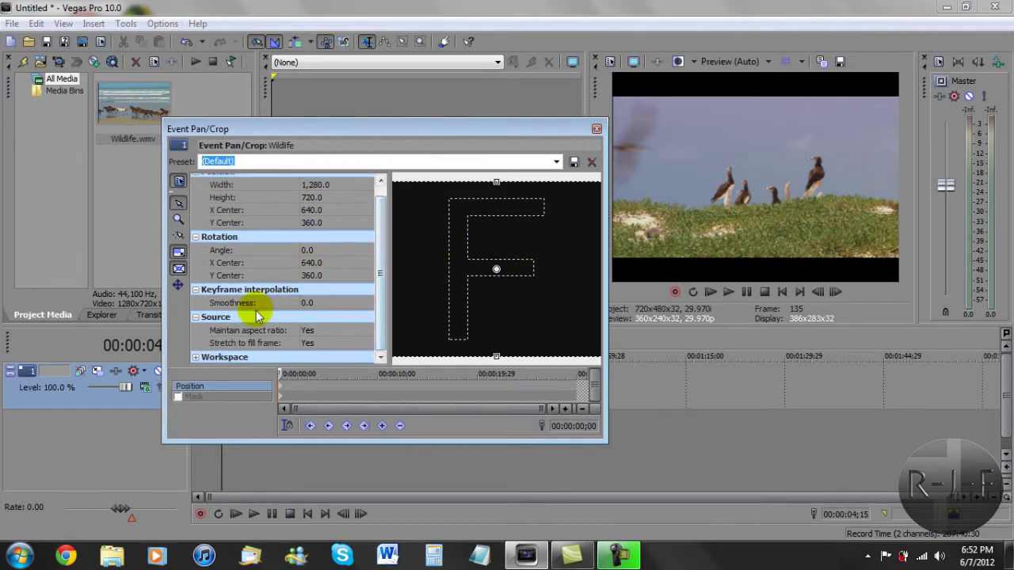
scroll(383, 313, "up", 1)
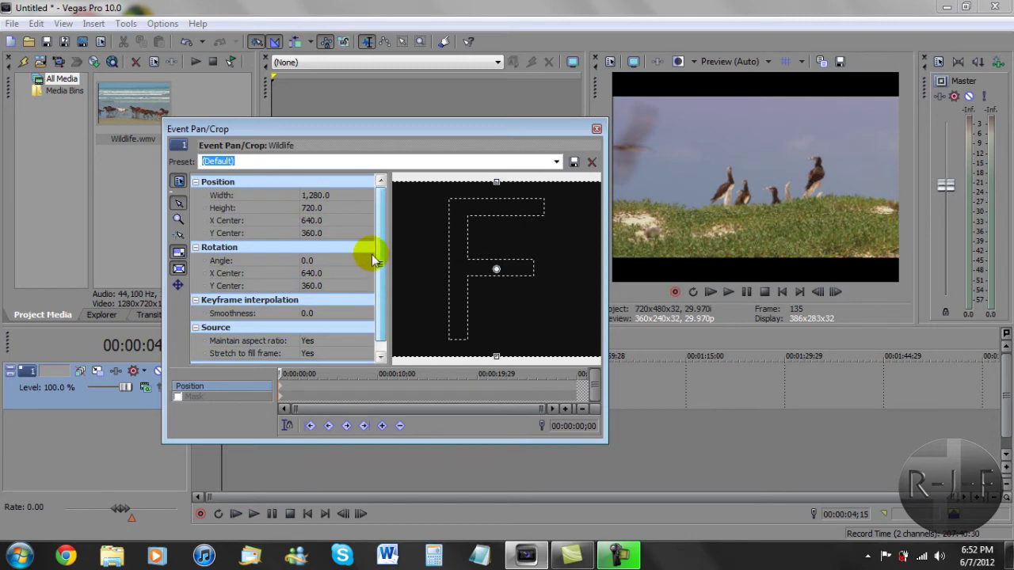
scroll(381, 248, "down", 1)
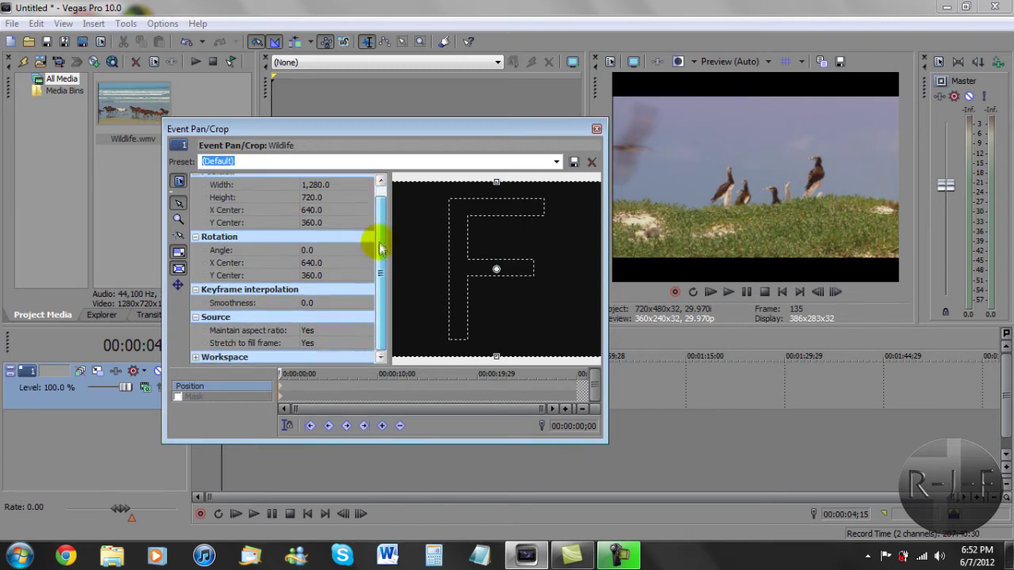
left_click(226, 331)
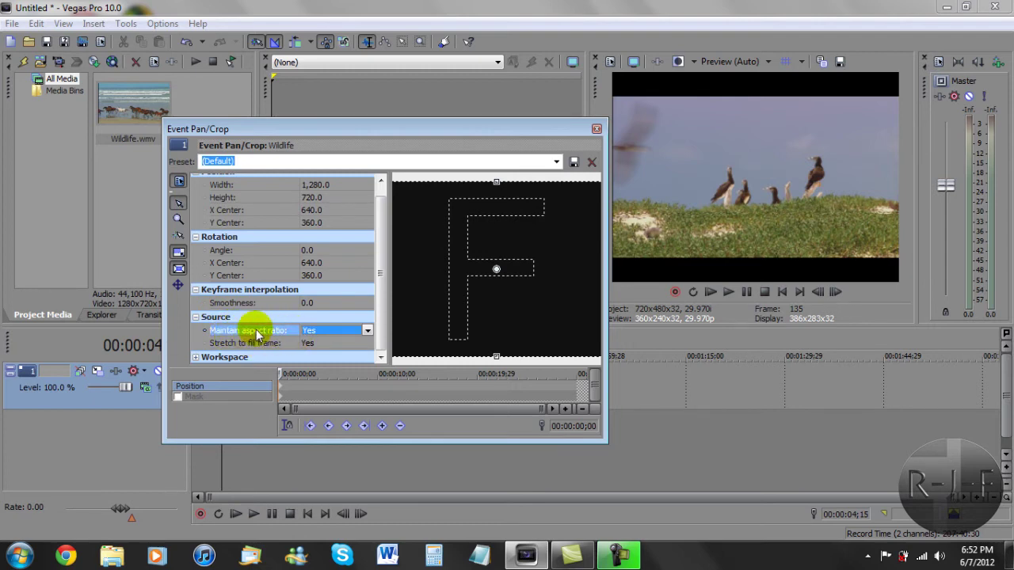
left_click(369, 332)
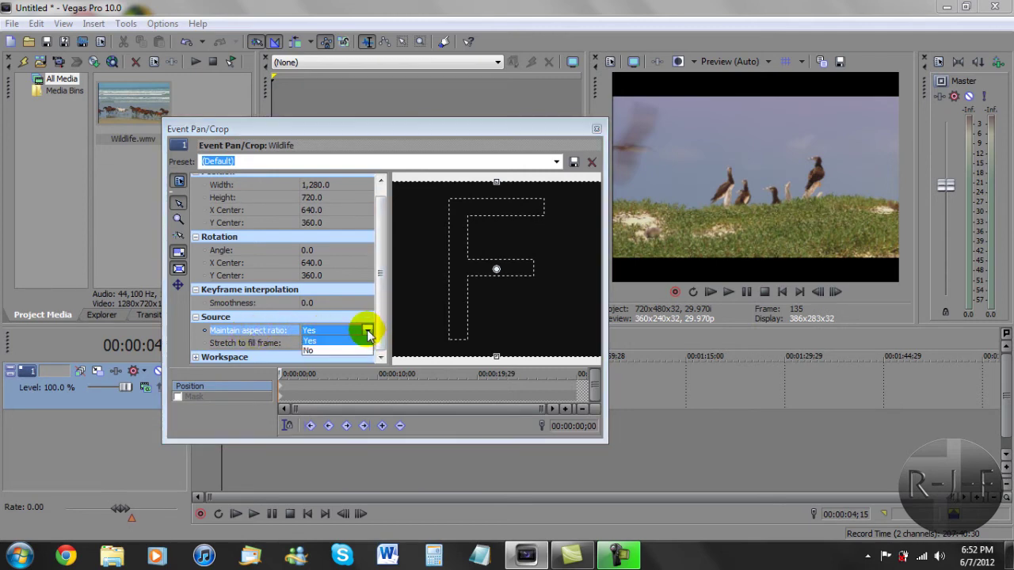
left_click(315, 352)
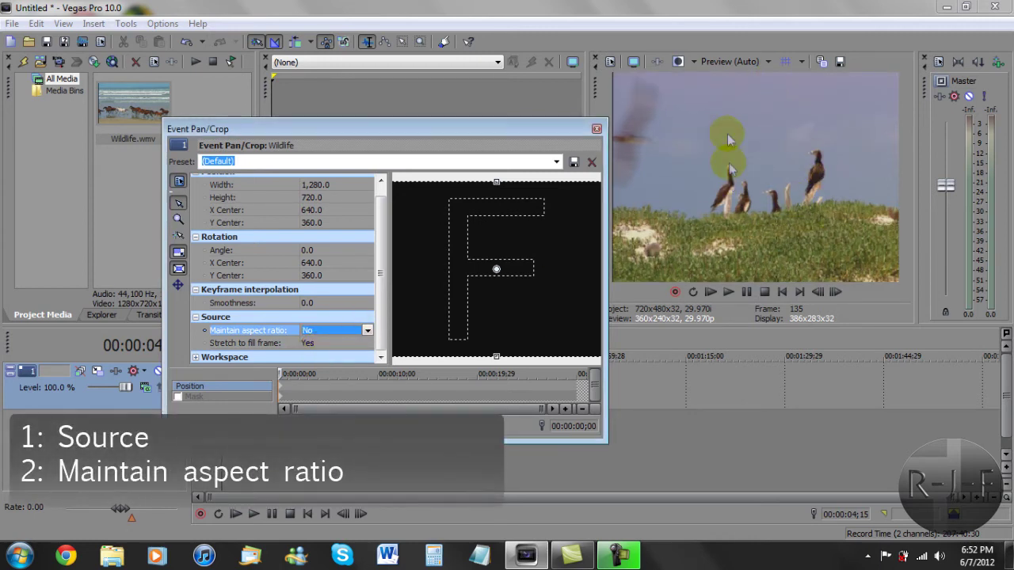
left_click_drag(556, 133, 560, 147)
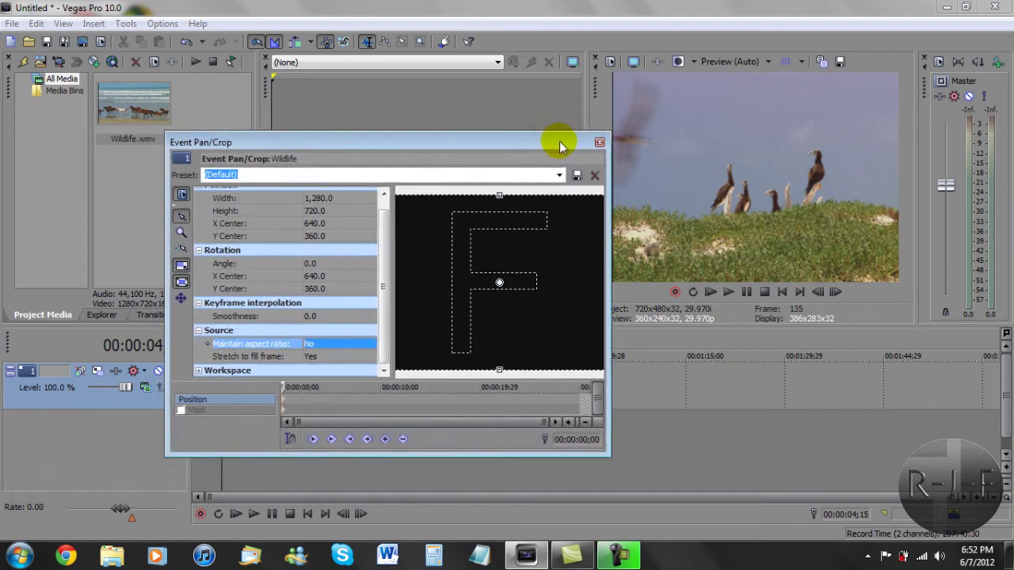
scroll(385, 258, "up", 1)
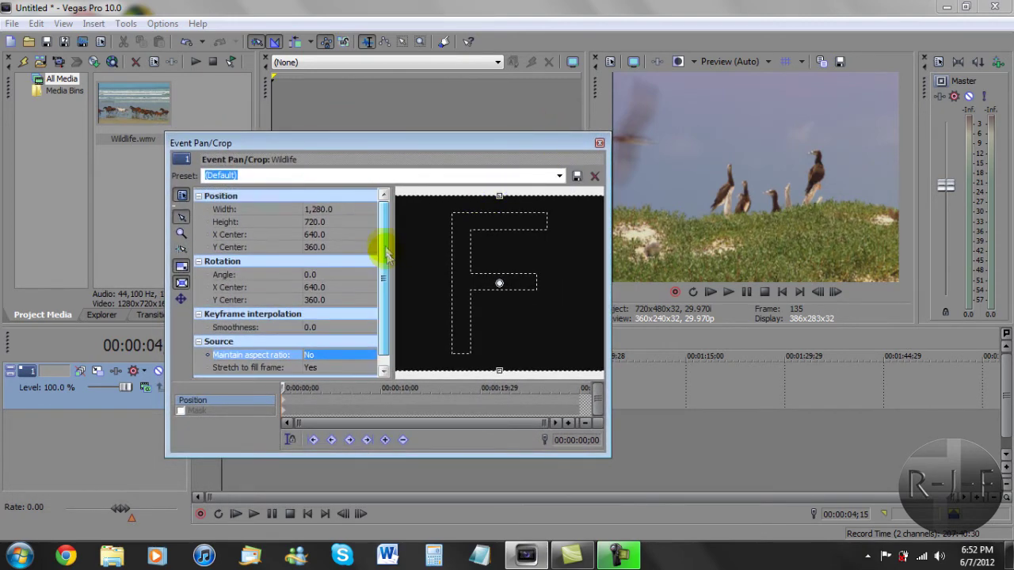
scroll(389, 279, "down", 1)
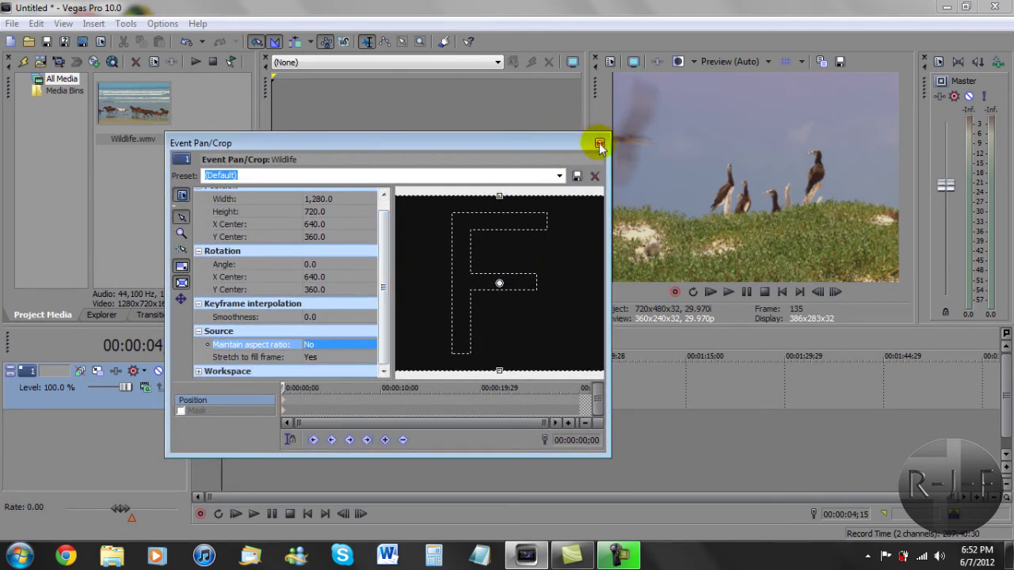
left_click(599, 145)
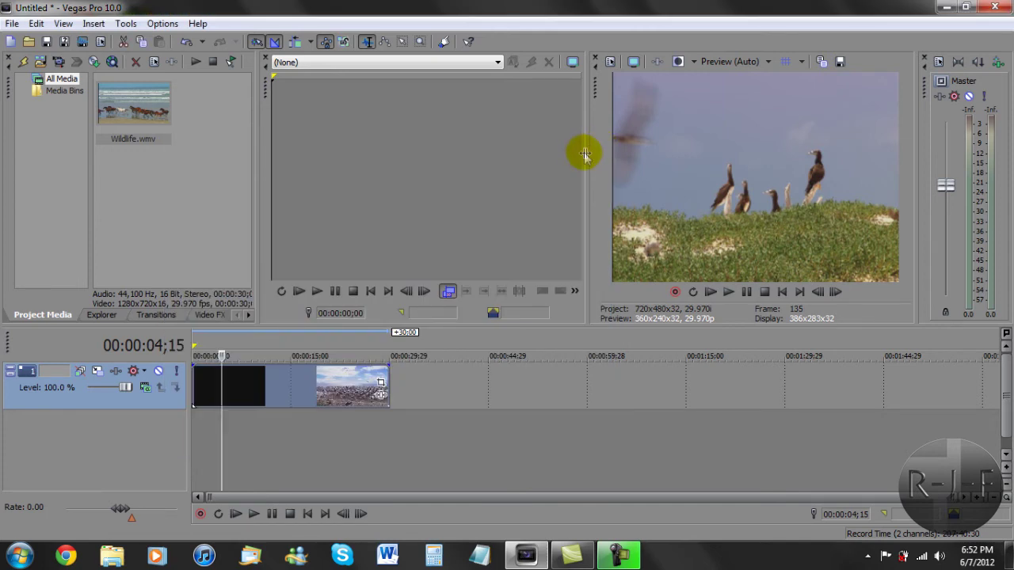
- Widen the preview pane slightly and select the time range covering the whole Wildlife clip on the timeline
left_click_drag(586, 154, 574, 154)
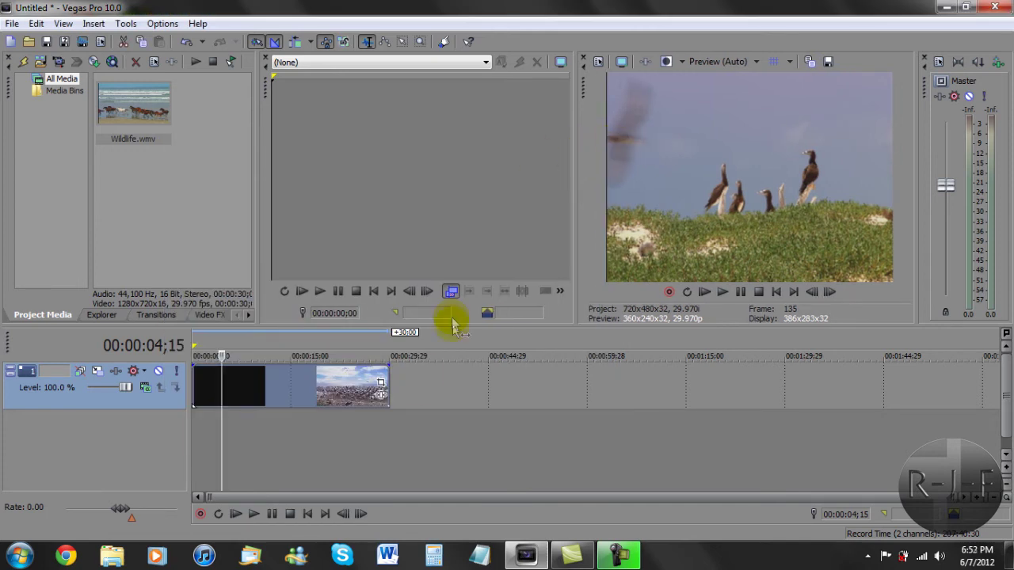
left_click_drag(388, 420, 12, 11)
left_click(12, 23)
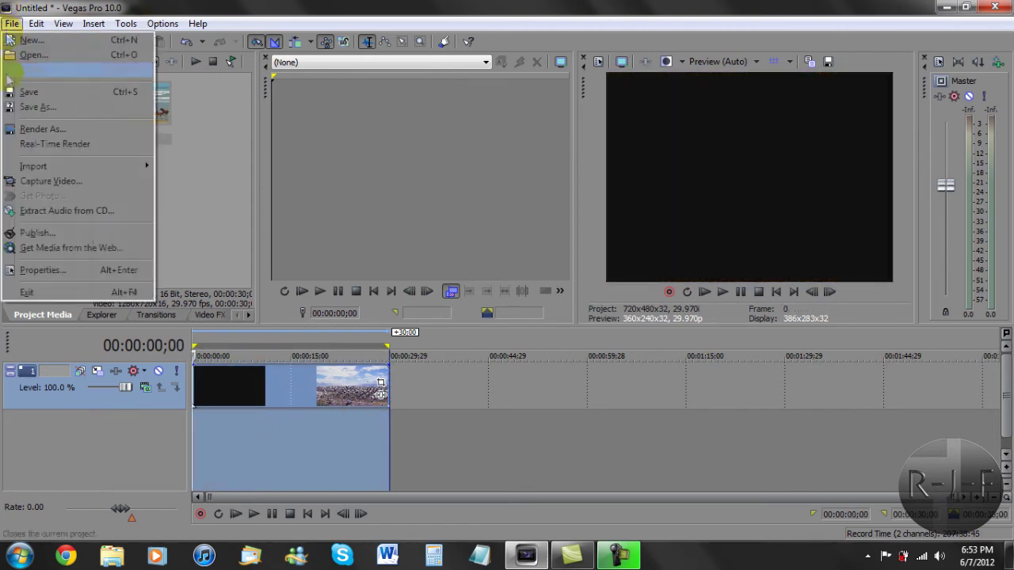
left_click(246, 198)
- Check at several points of the Wildlife clip whether the image fills the preview frame
left_click(408, 396)
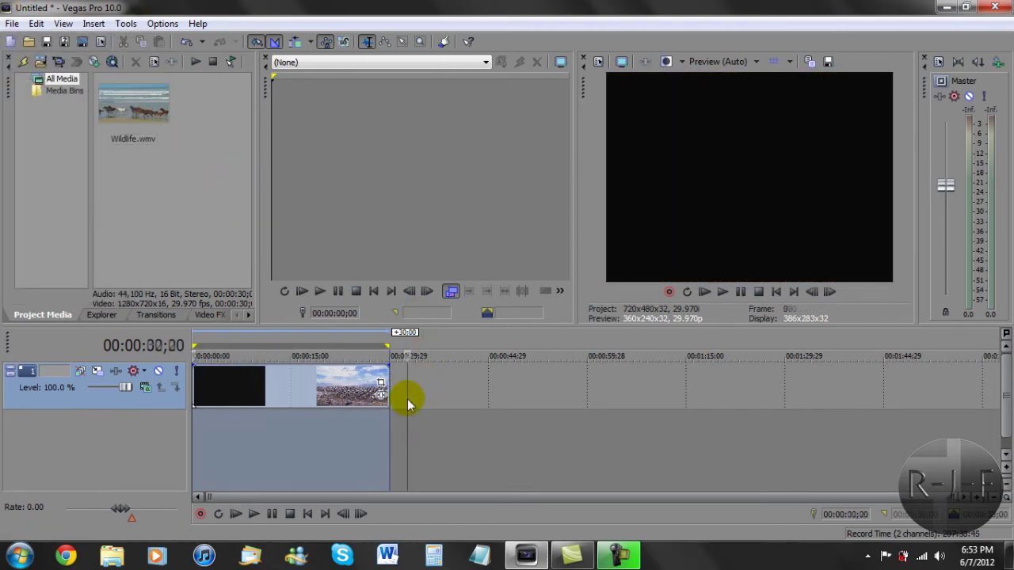
left_click(321, 439)
left_click(302, 391)
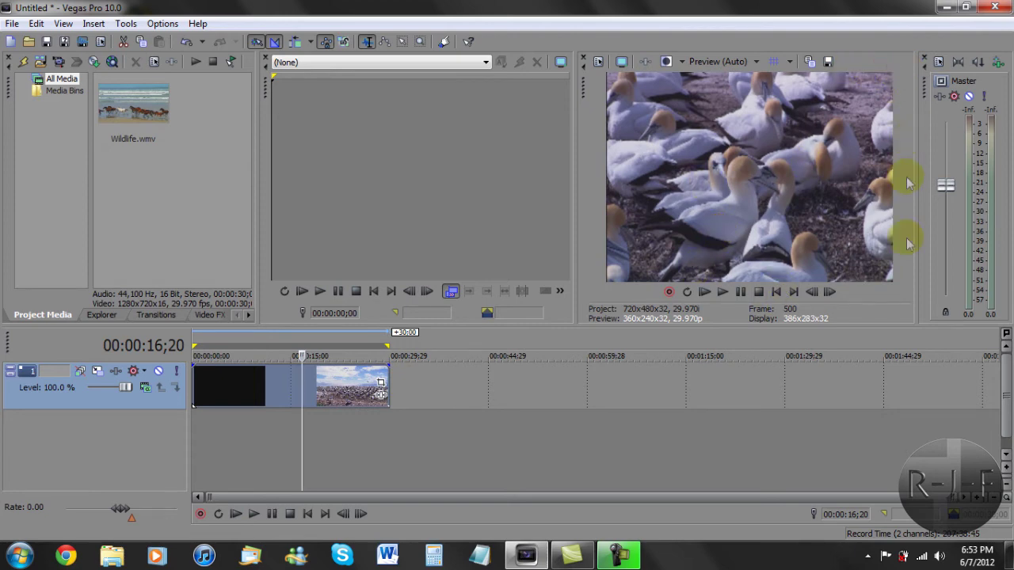
left_click(248, 393)
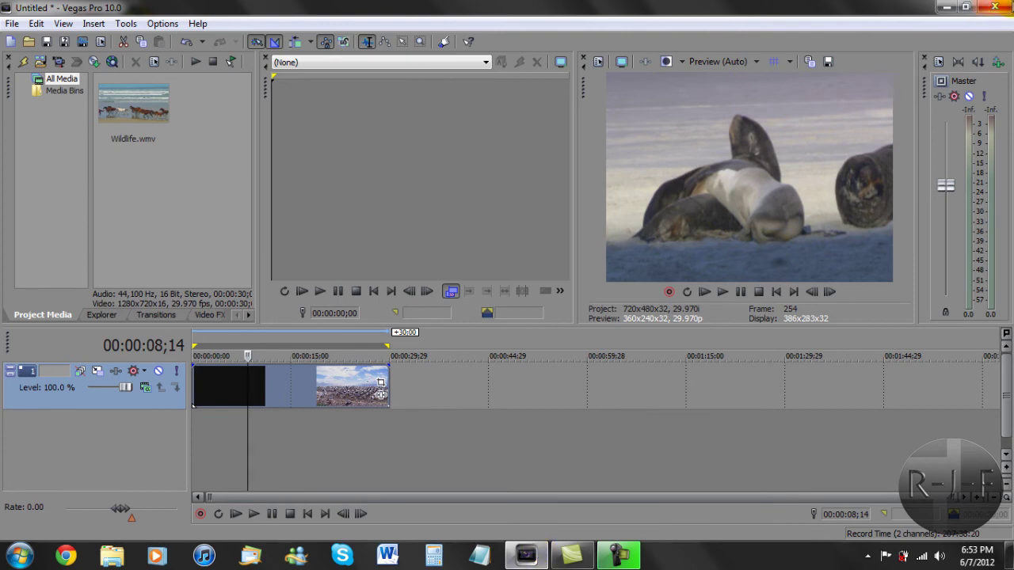
- Close Vegas Pro without saving the changes to the Untitled project
left_click(1001, 7)
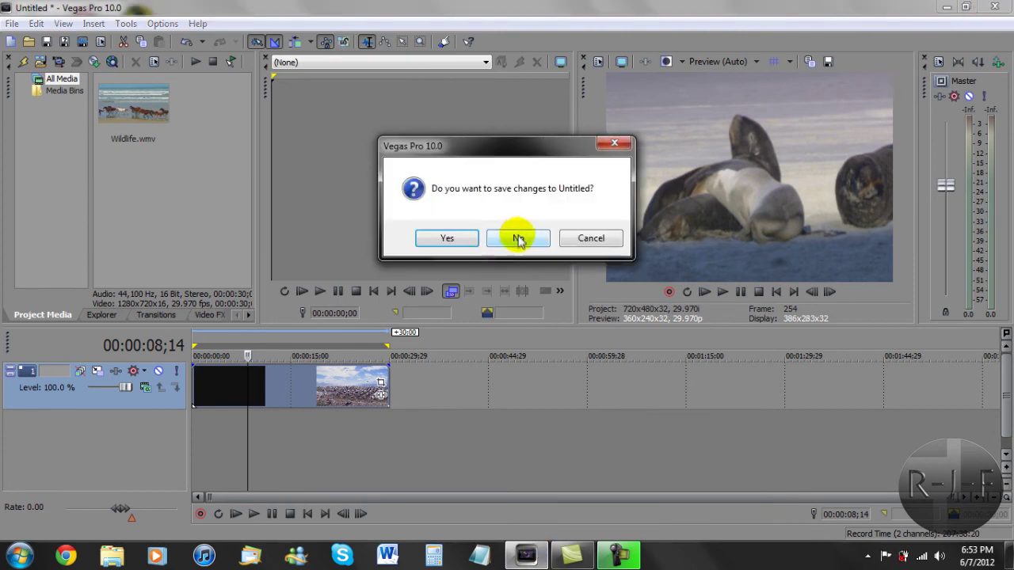
left_click(518, 237)
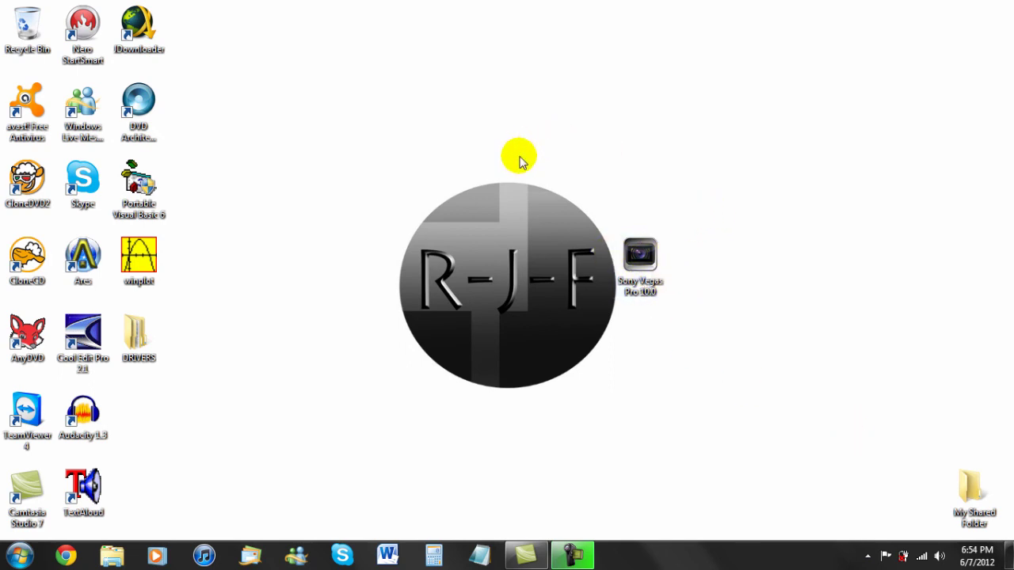
left_click(19, 555)
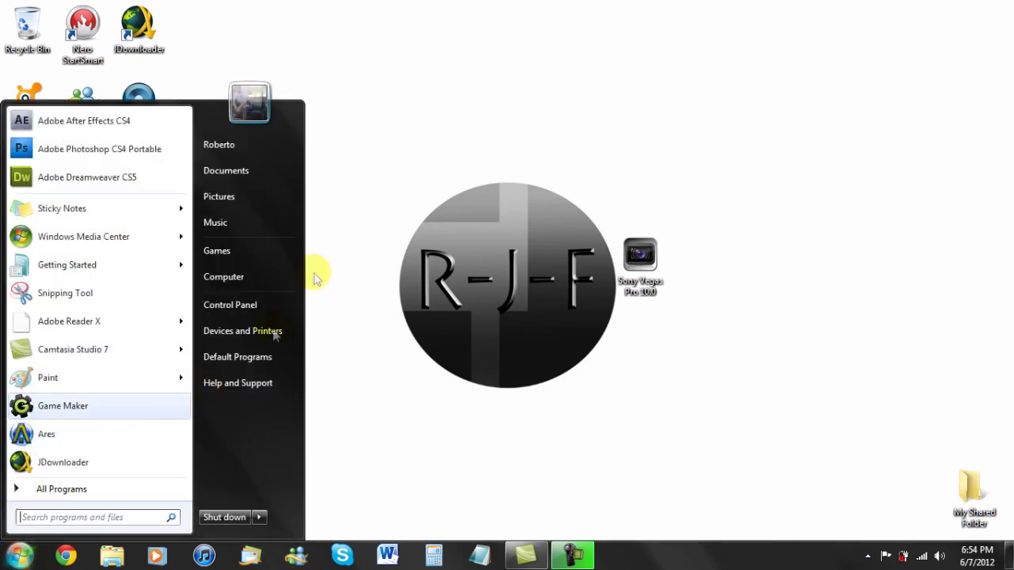
left_click(370, 183)
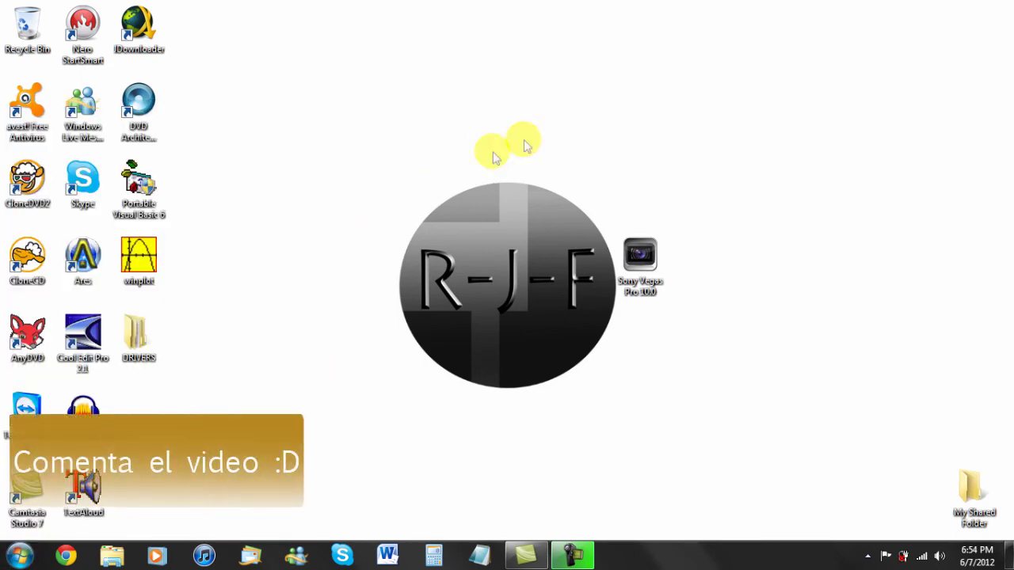